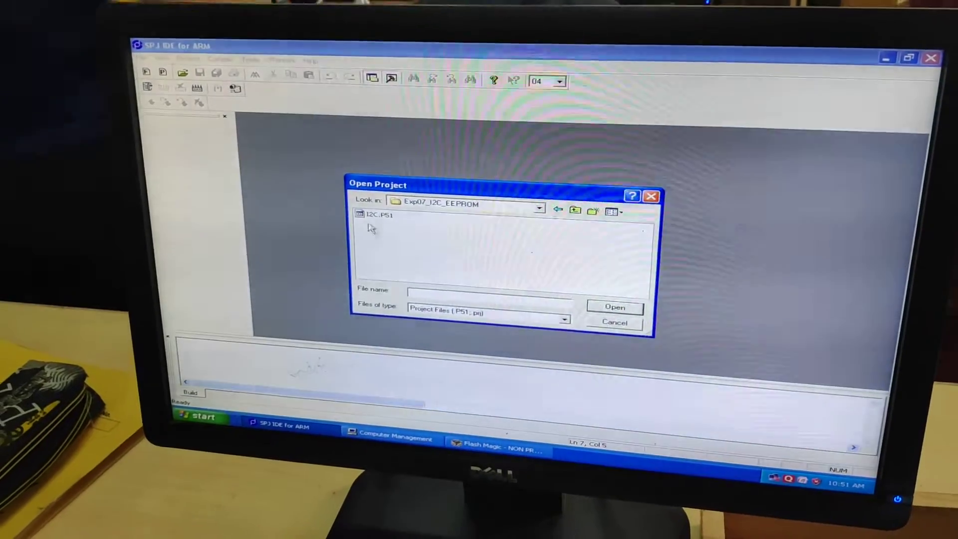
- Open the I2C.PS1 project from Exp07_I2C_EEPROM and show its main() code
left_click(615, 308)
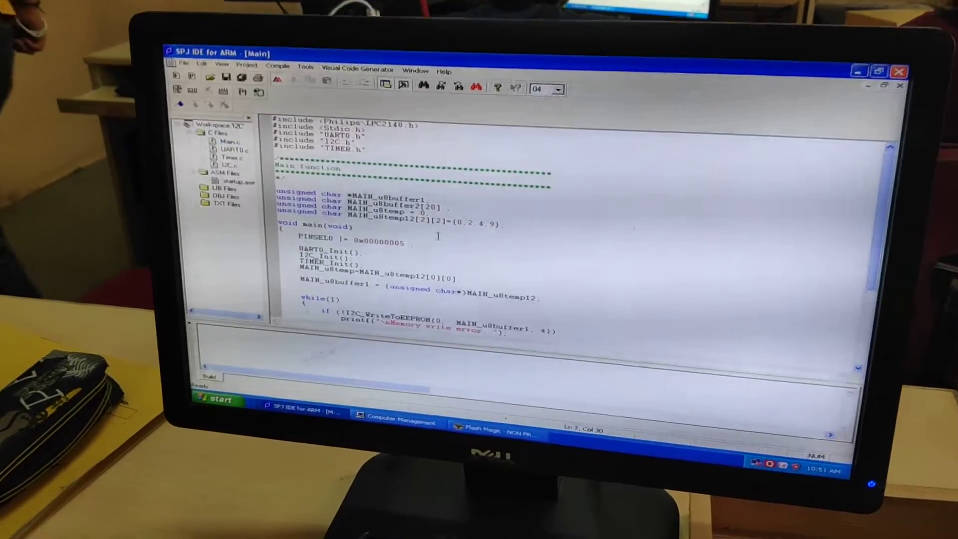
scroll(471, 229, "down", 1)
scroll(470, 229, "down", 1)
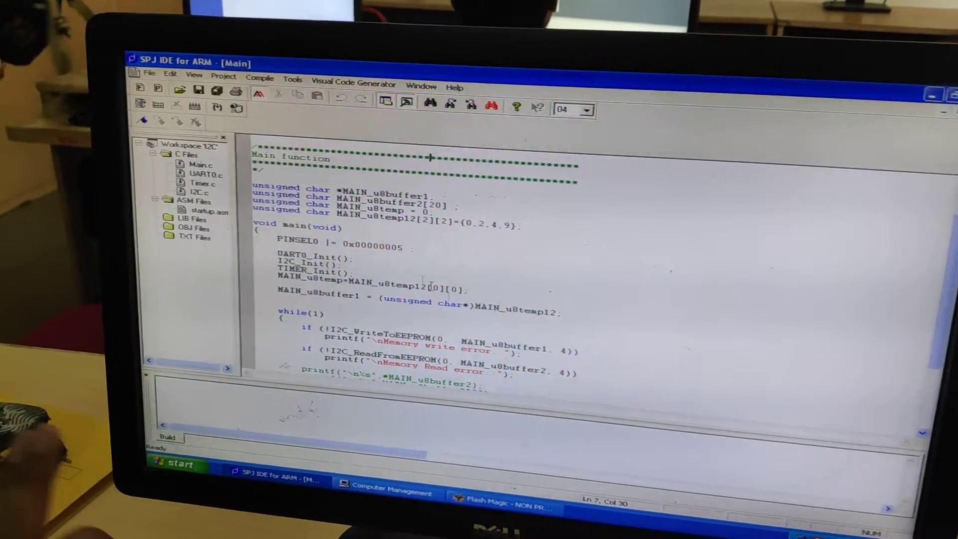
left_click(272, 74)
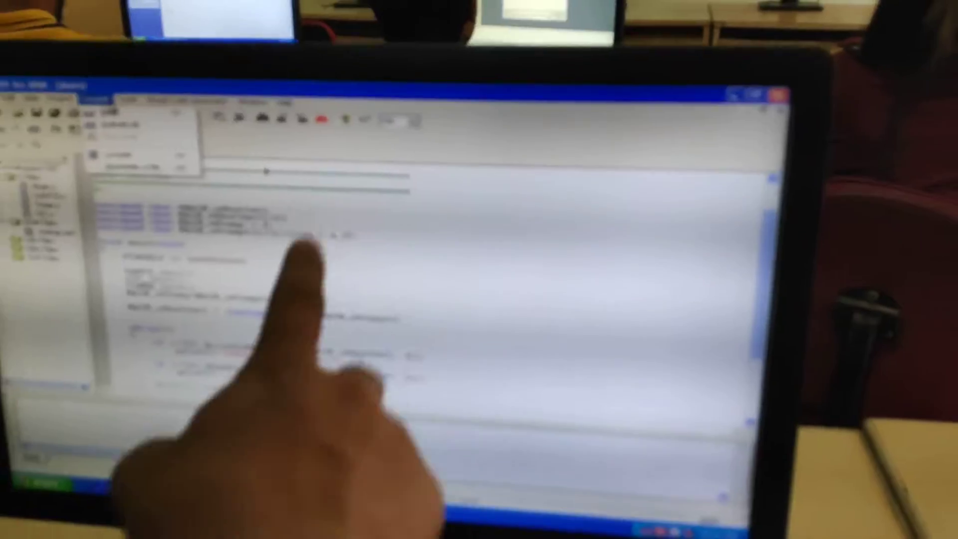
- Build and then Rebuild All the I2C project to produce I2C.hex
left_click(45, 169)
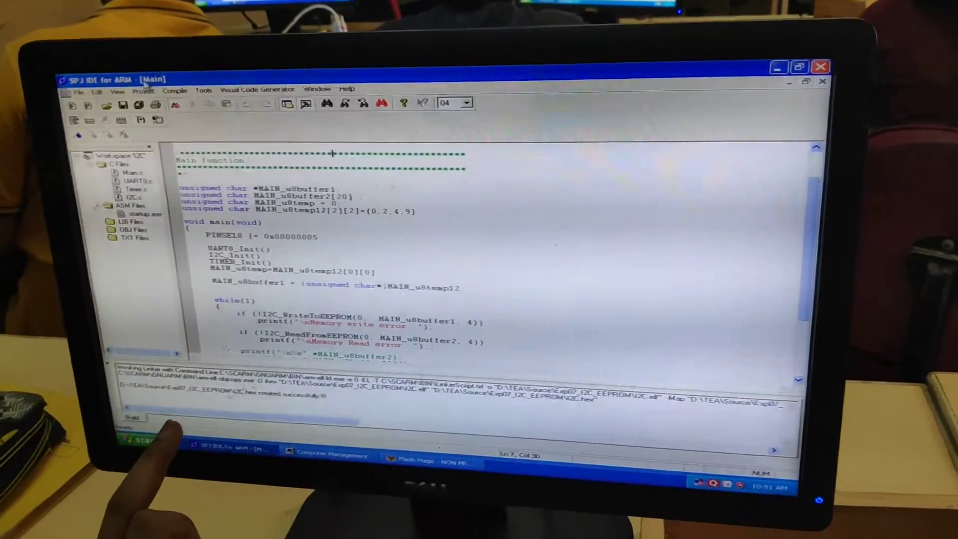
left_click(170, 117)
left_click(187, 137)
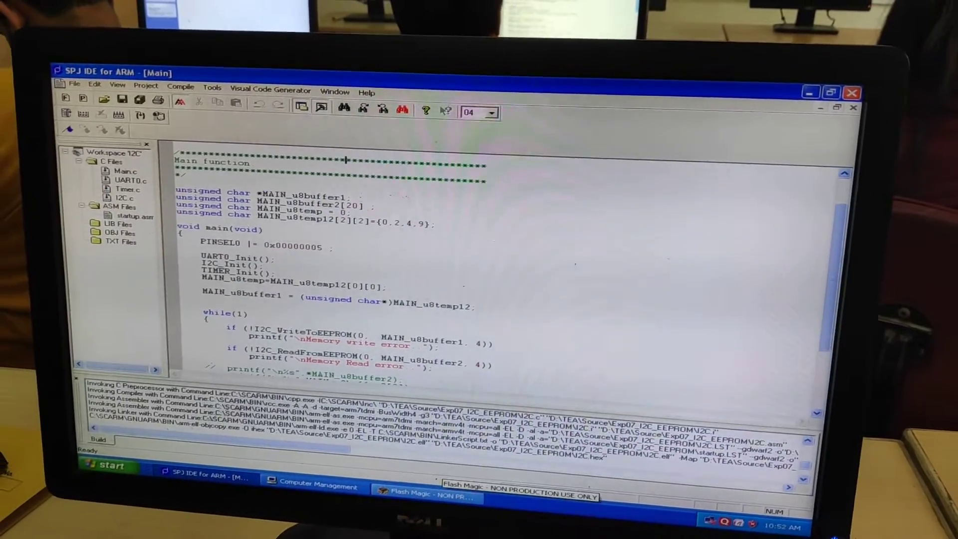
left_click(415, 494)
- Select I2C.hex from the Source/Exp07_I2C_EEPROM folder as Flash Magic's hex file
left_click(626, 339)
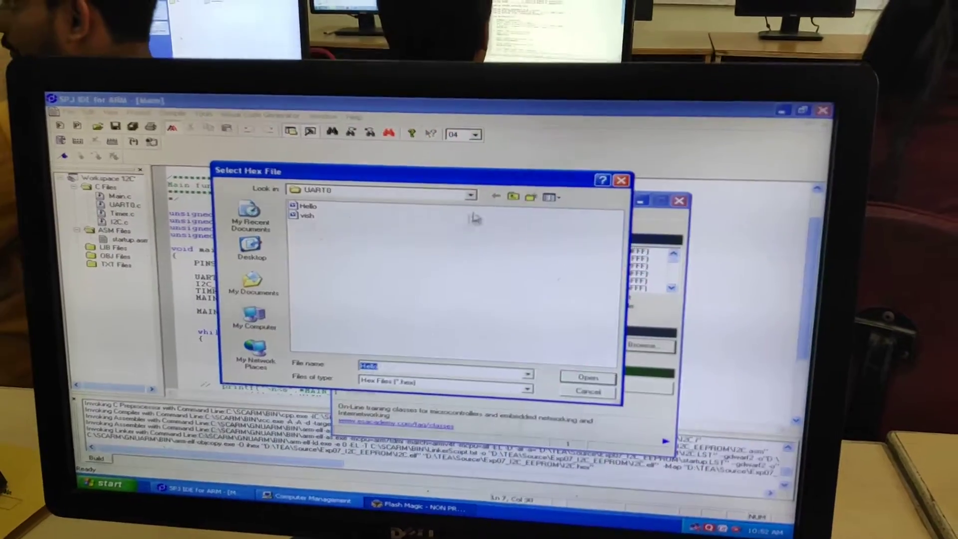
left_click(514, 211)
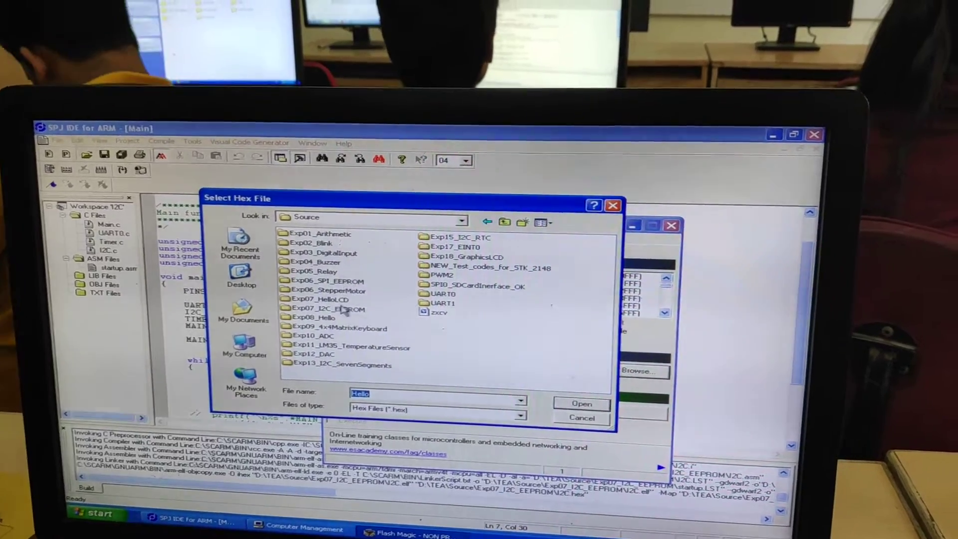
double_click(337, 304)
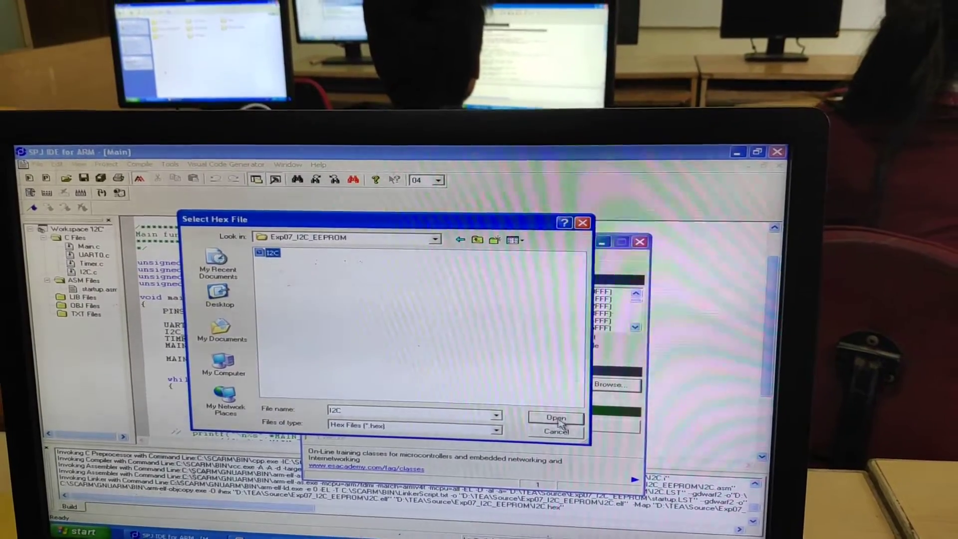
left_click(378, 251)
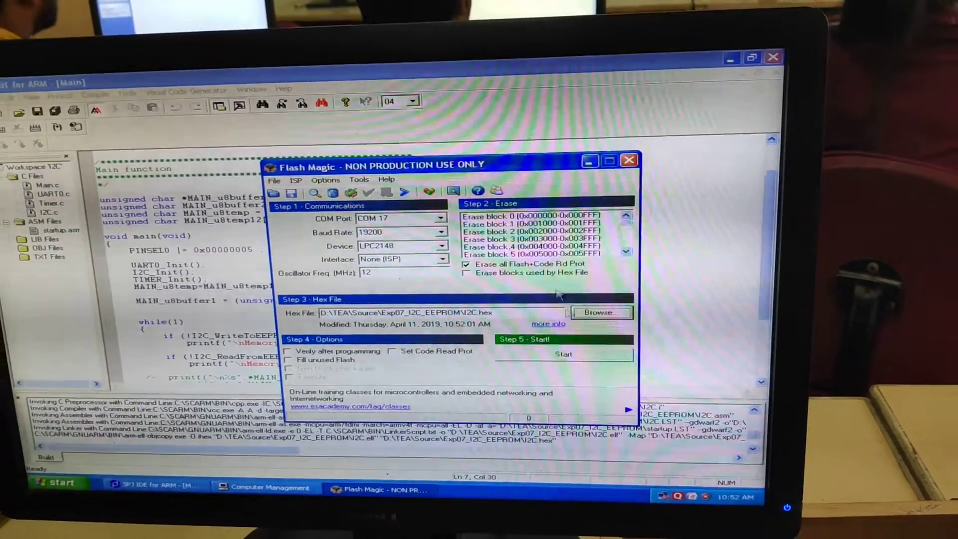
- Flash I2C.hex onto the LPC2148 and wait for the Finished status
left_click(529, 340)
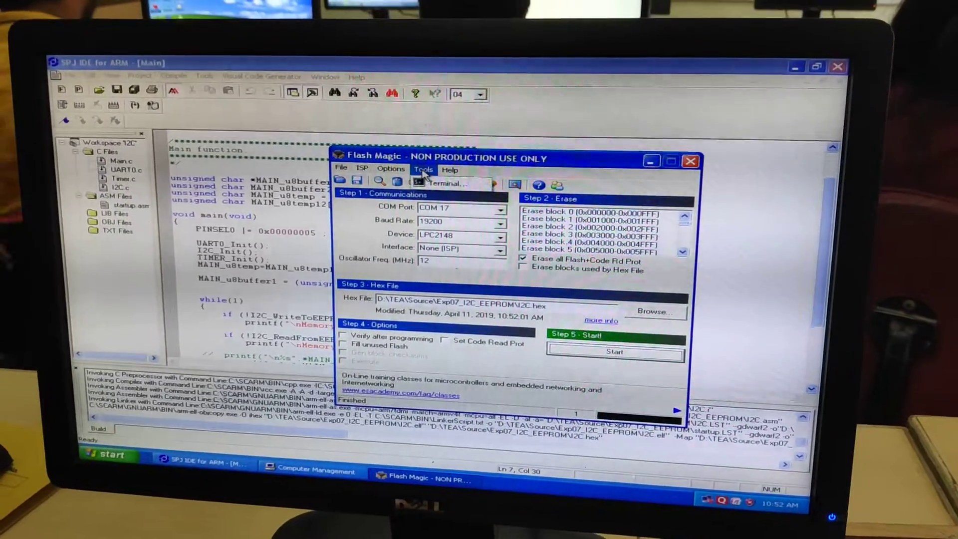
left_click(415, 162)
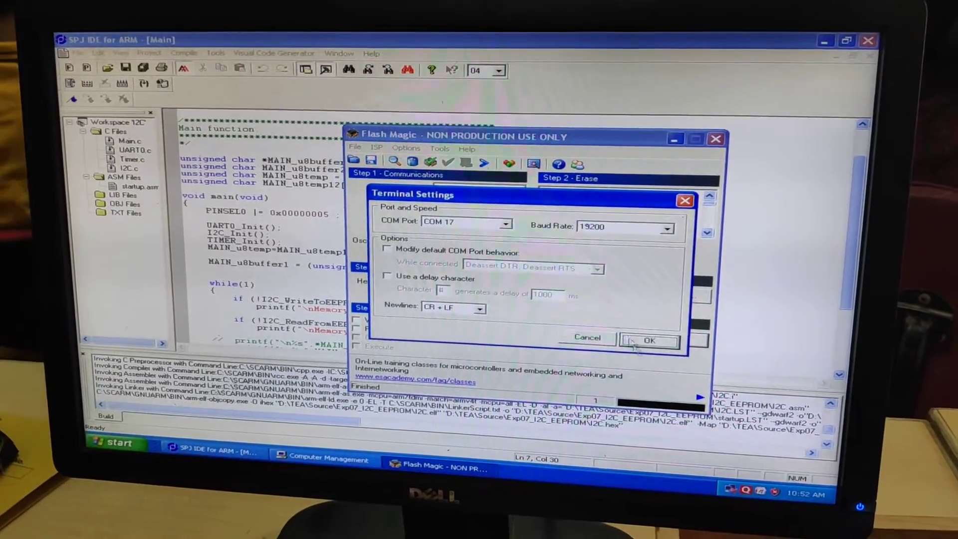
- Read the memory write and read errors on the COM 17, 19200-baud terminal, then return to the IDE code
left_click(650, 343)
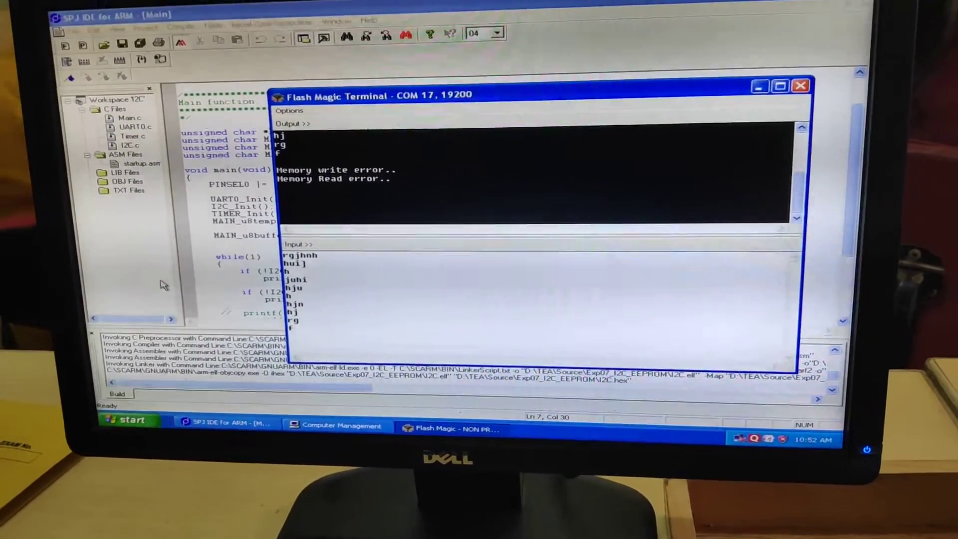
left_click(187, 285)
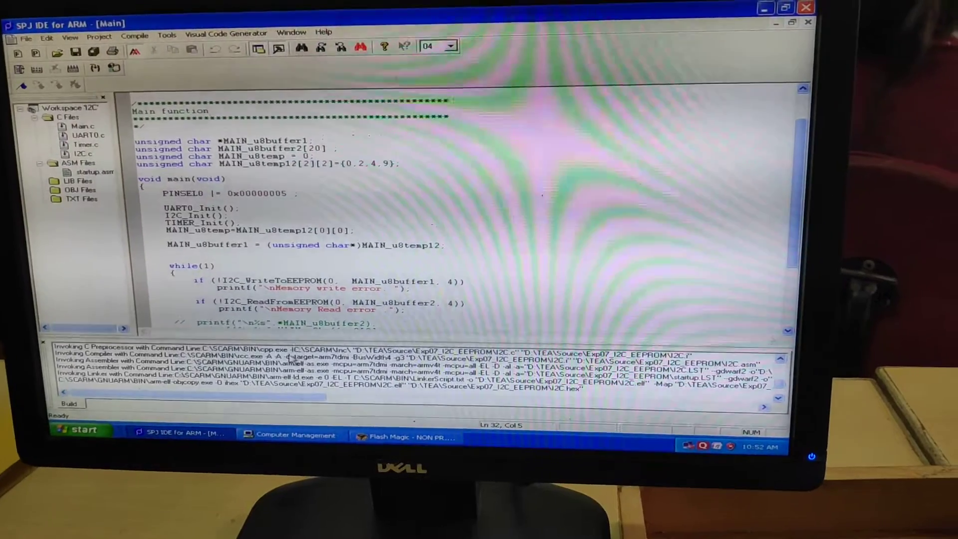
left_click(268, 289)
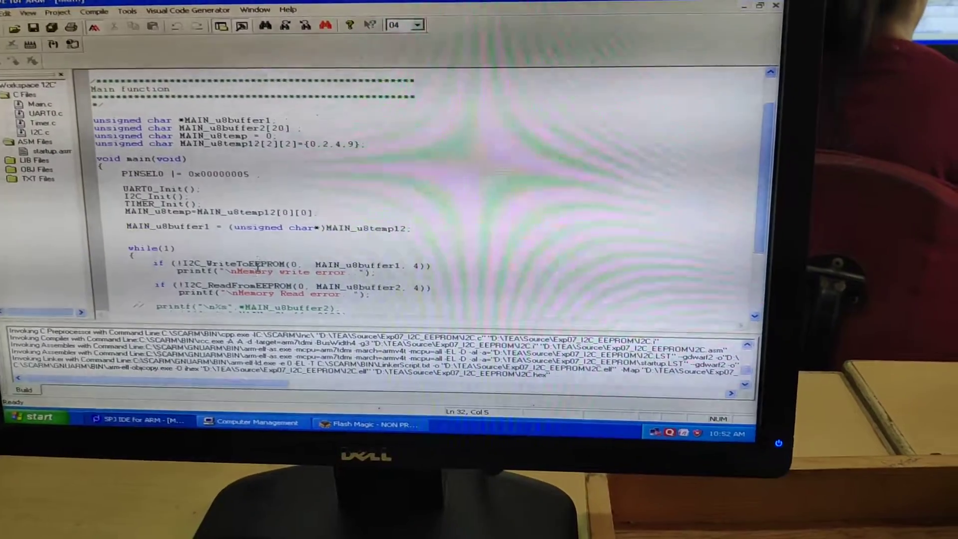